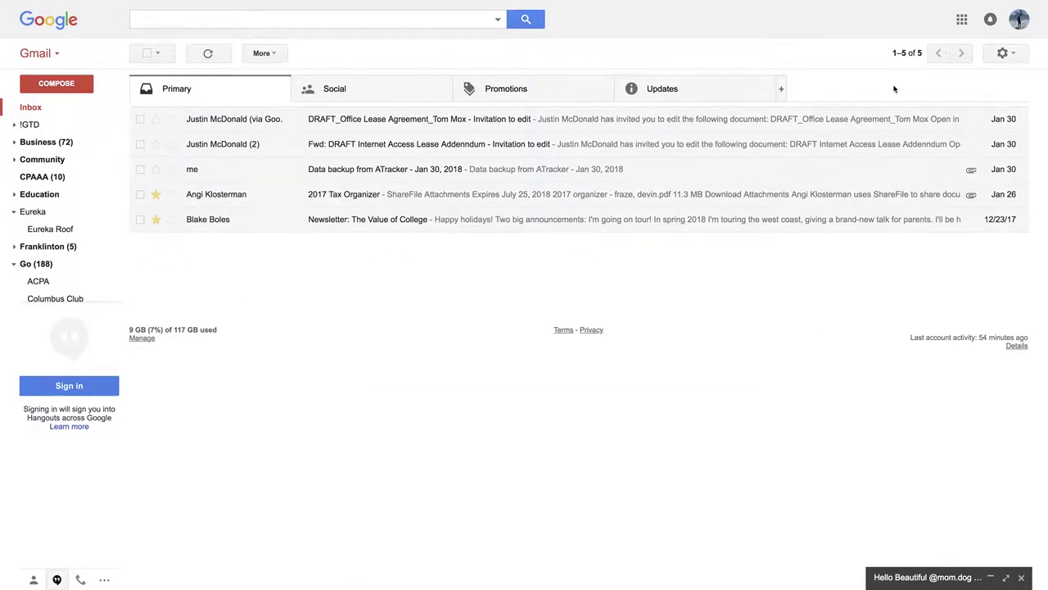
Open Gmail's full settings on the Accounts and Import tab listing the send-as addresses
click(1006, 54)
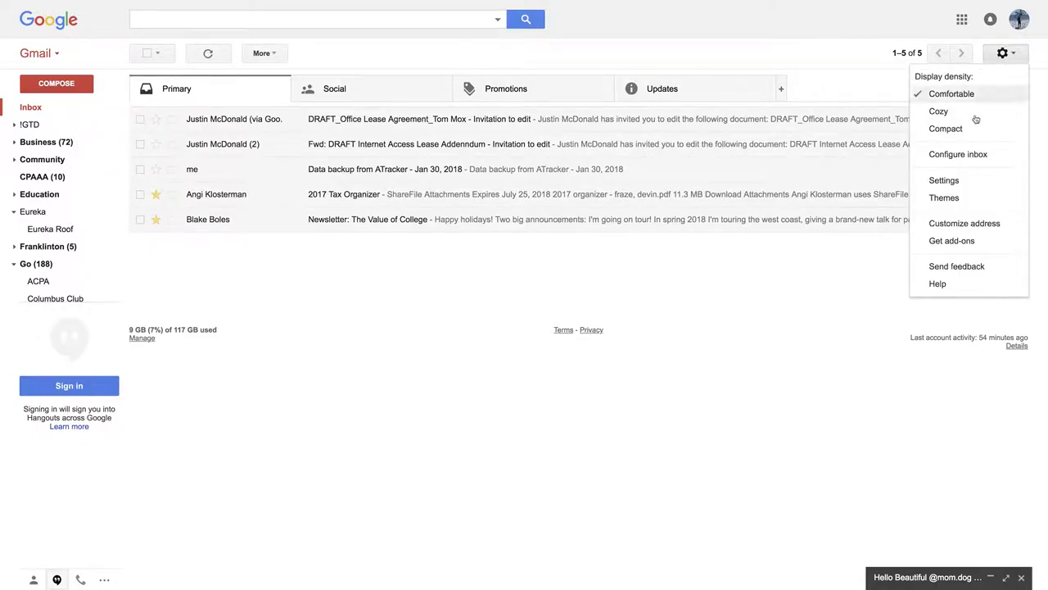
click(943, 181)
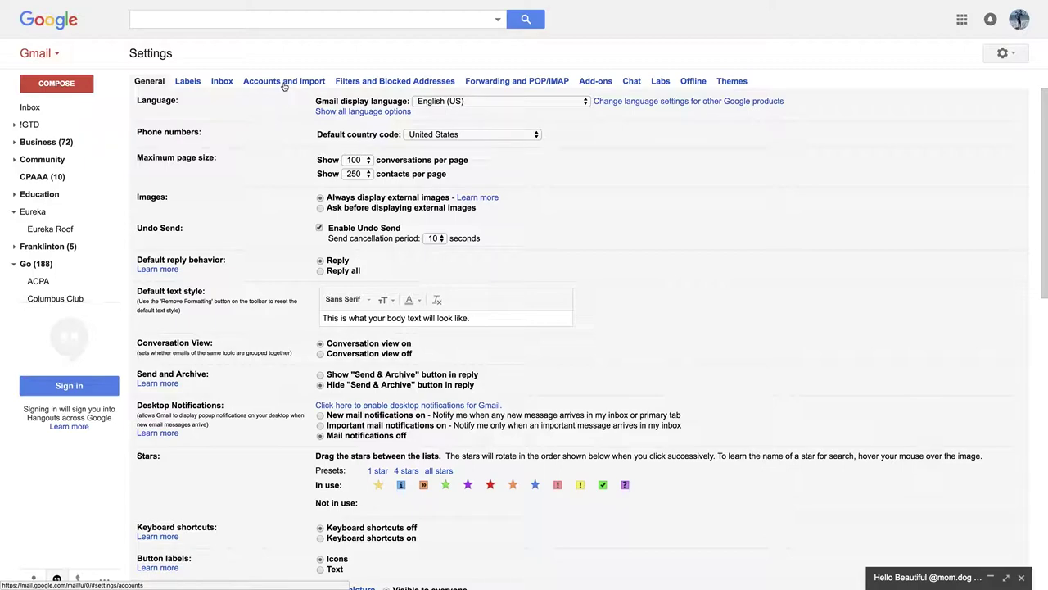
click(284, 82)
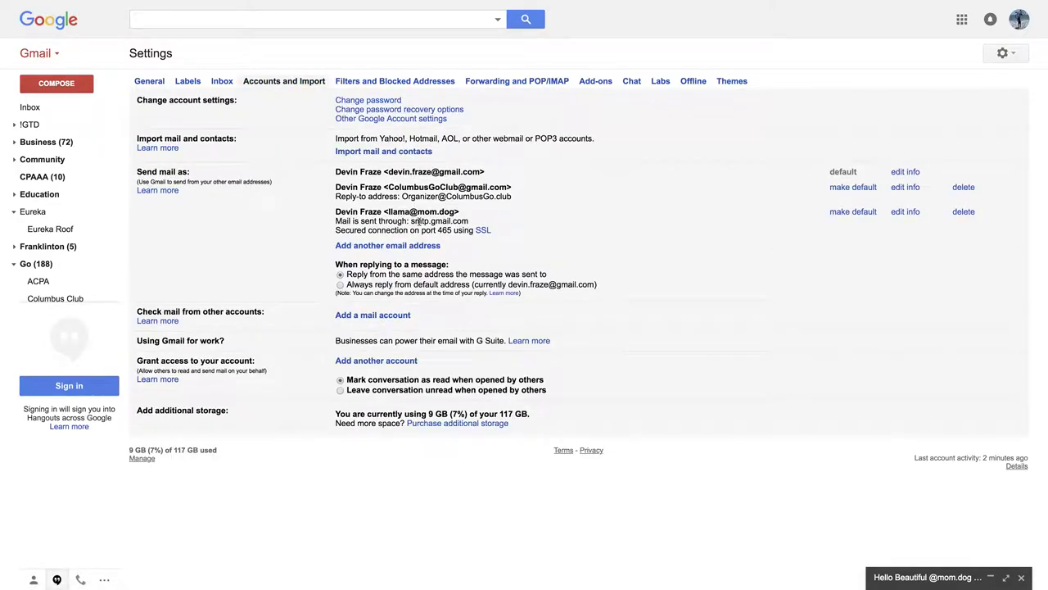
click(398, 246)
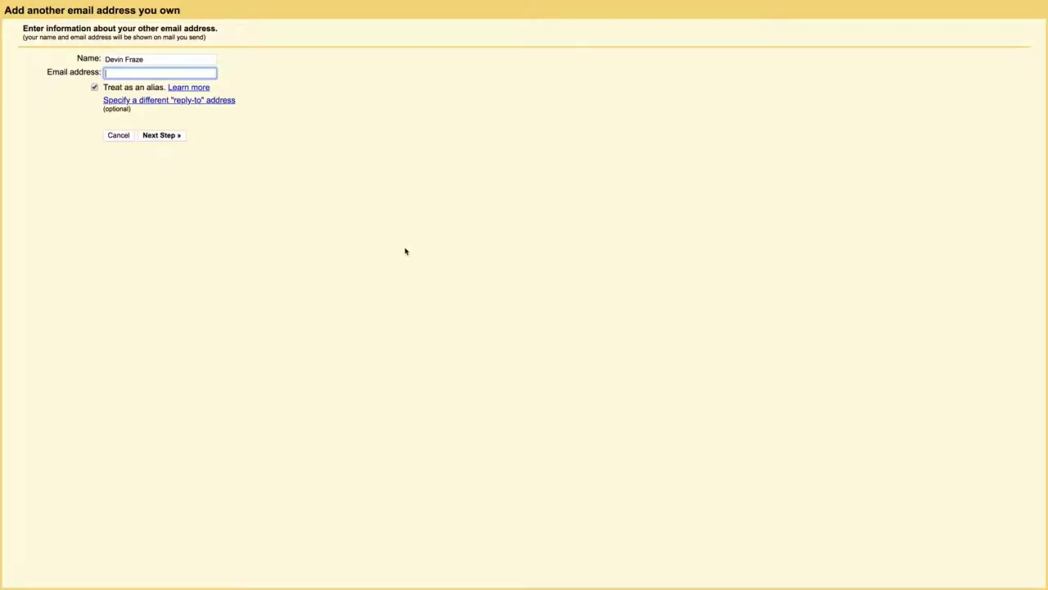
click(139, 72)
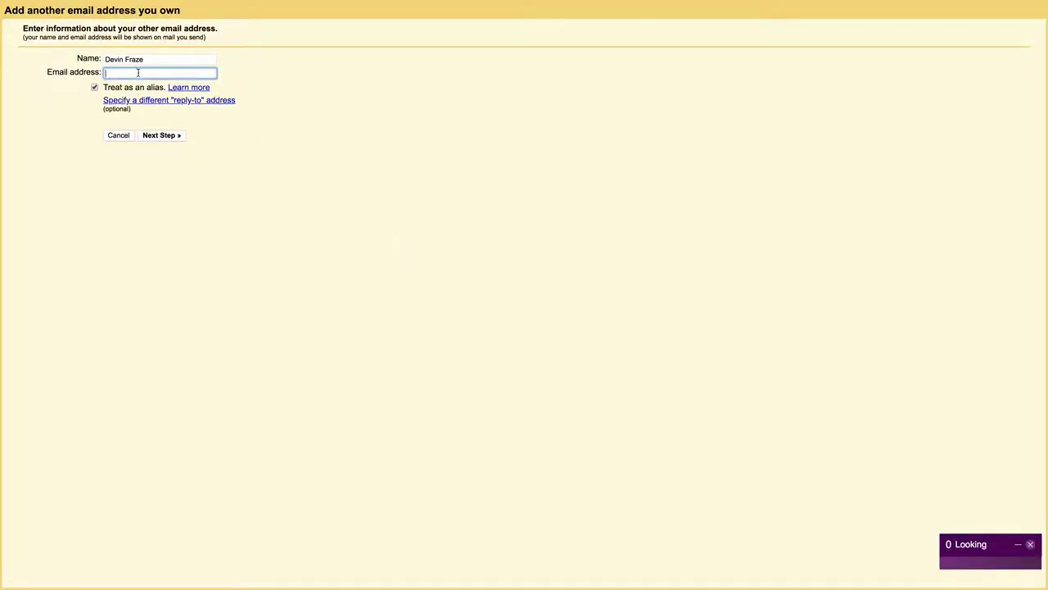
click(133, 86)
click(162, 138)
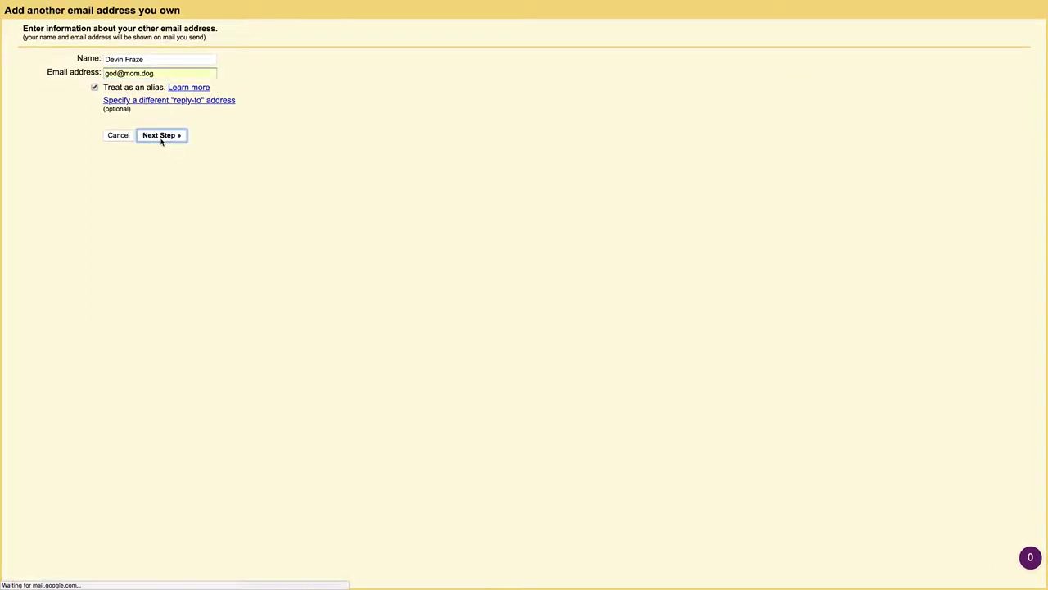
Set the outgoing SMTP server to smtp.gmail.com and the username to the Gmail address
click(156, 72)
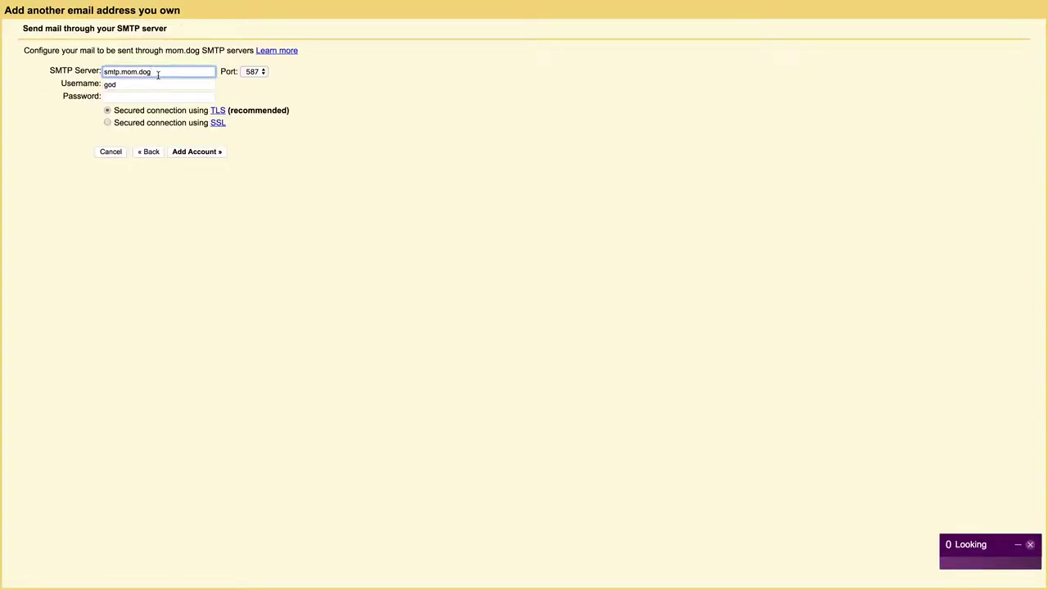
key(BackSpace)
key(BackSpace)
key(BackSpace)
key(BackSpace)
key(BackSpace)
key(BackSpace)
text(gmail)
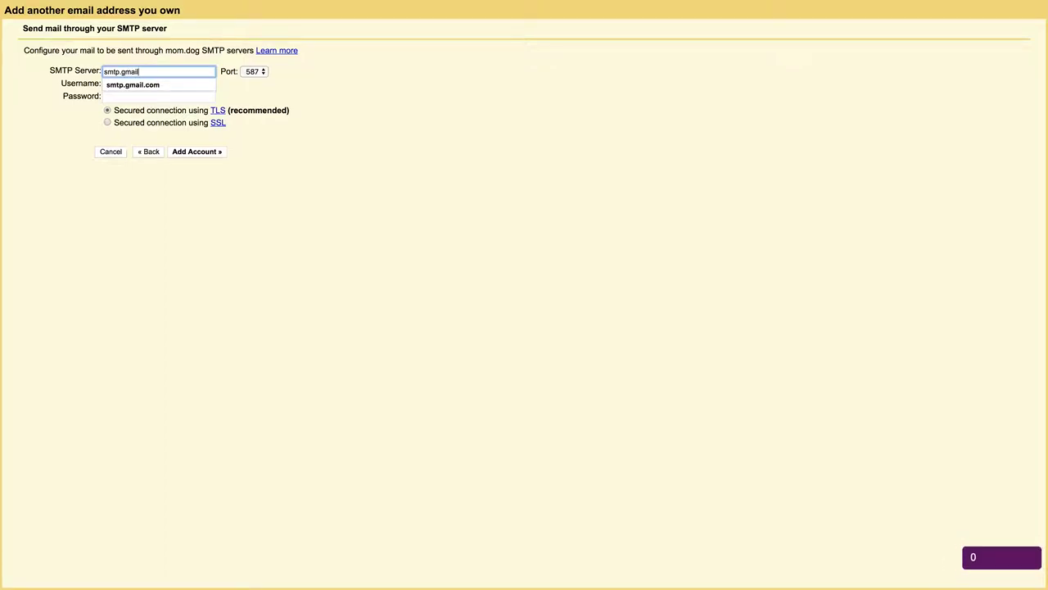
text(.com)
key(Tab)
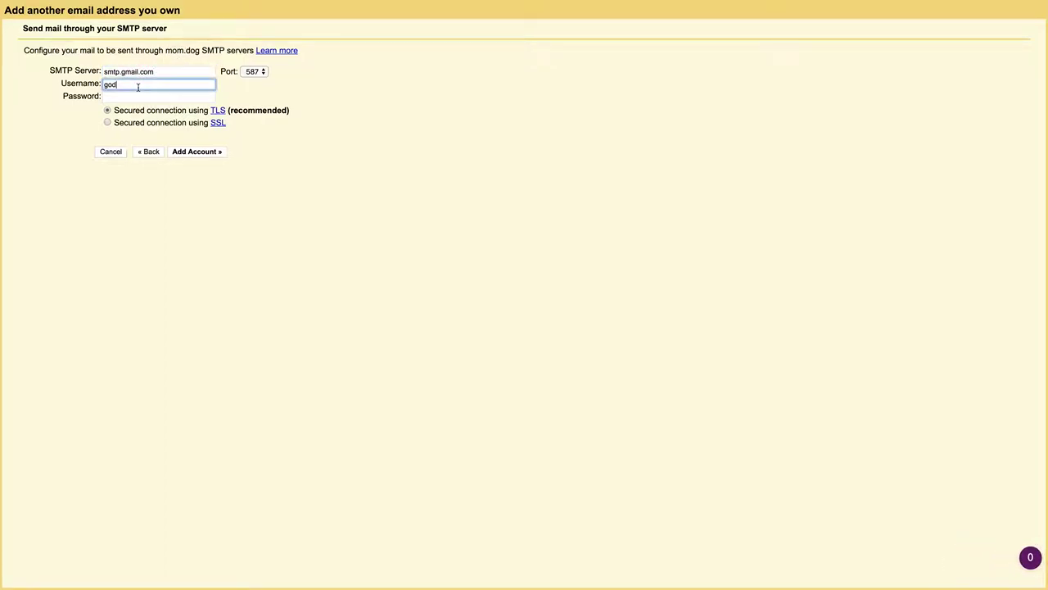
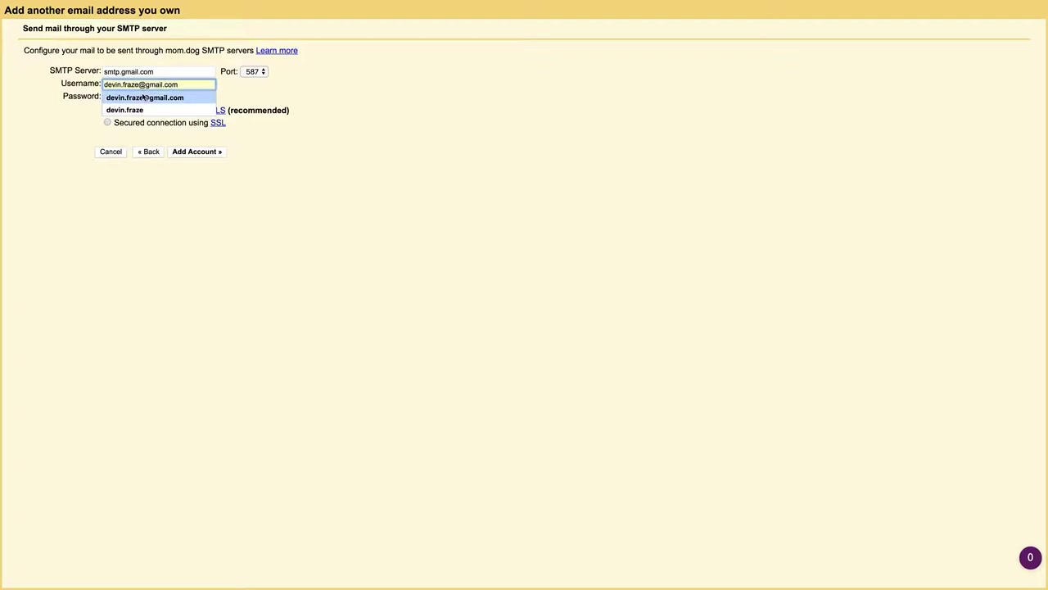
click(141, 98)
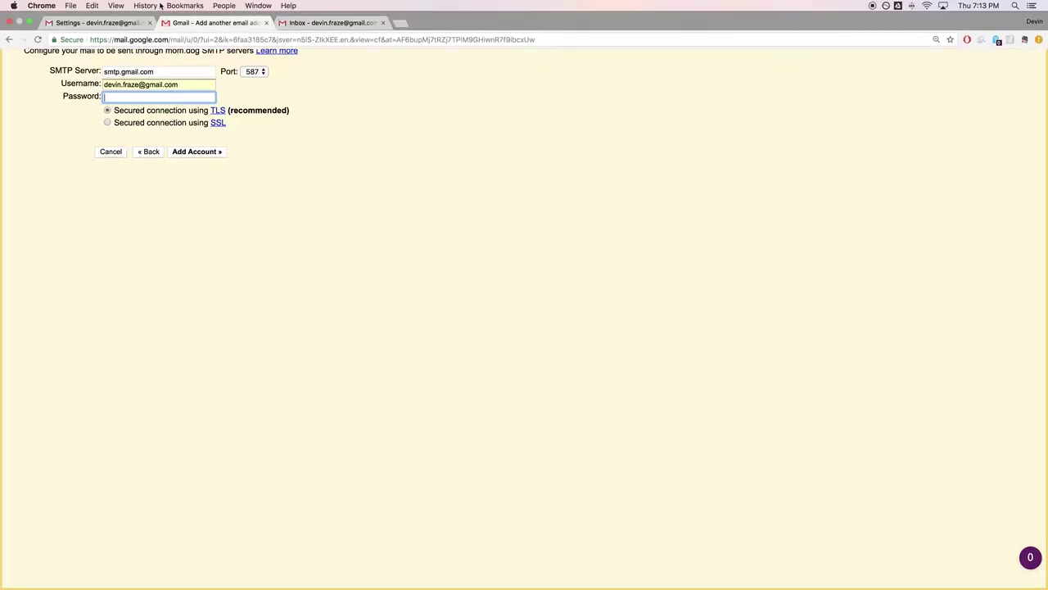
Go to Google My Account's Sign-in & security page and scroll to App passwords
click(94, 19)
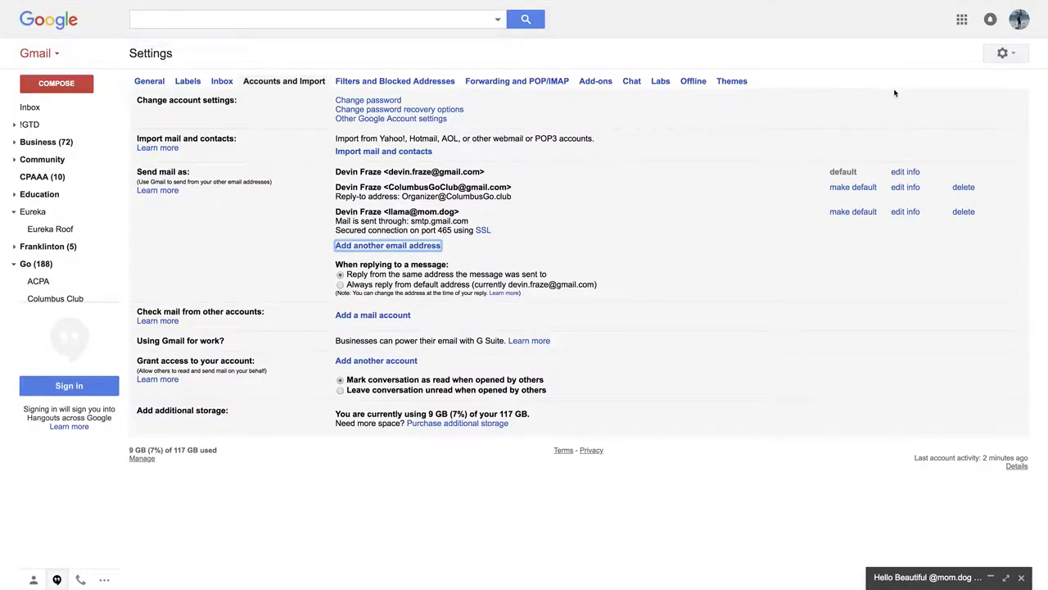
click(961, 26)
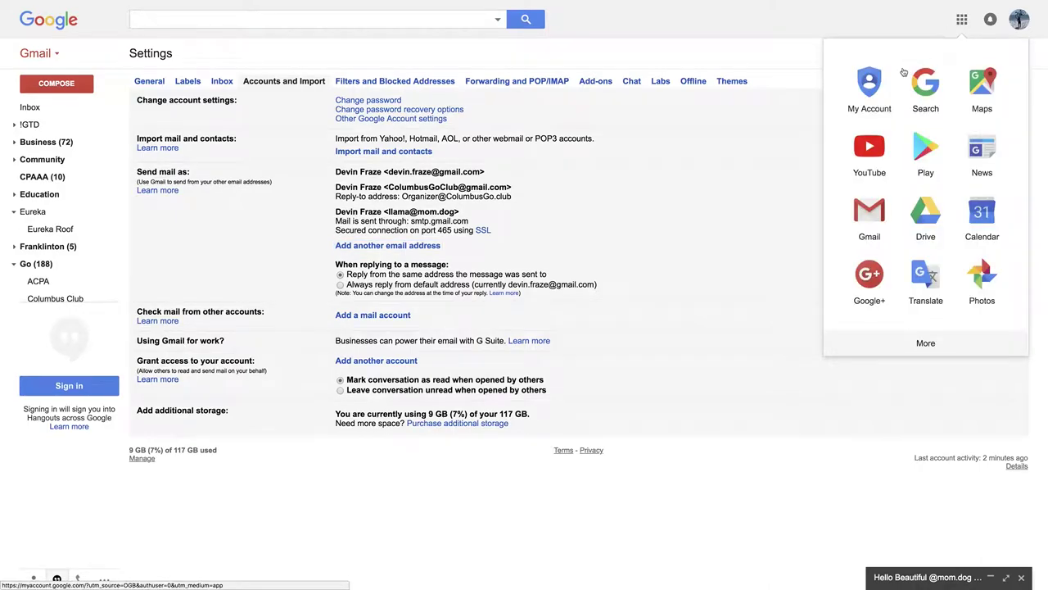
click(868, 88)
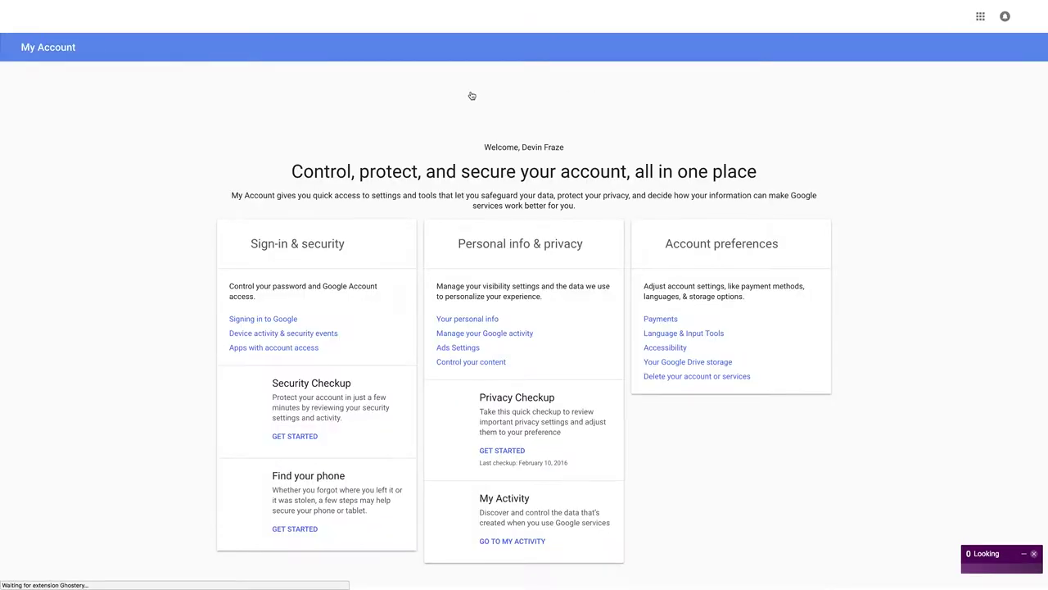
click(288, 246)
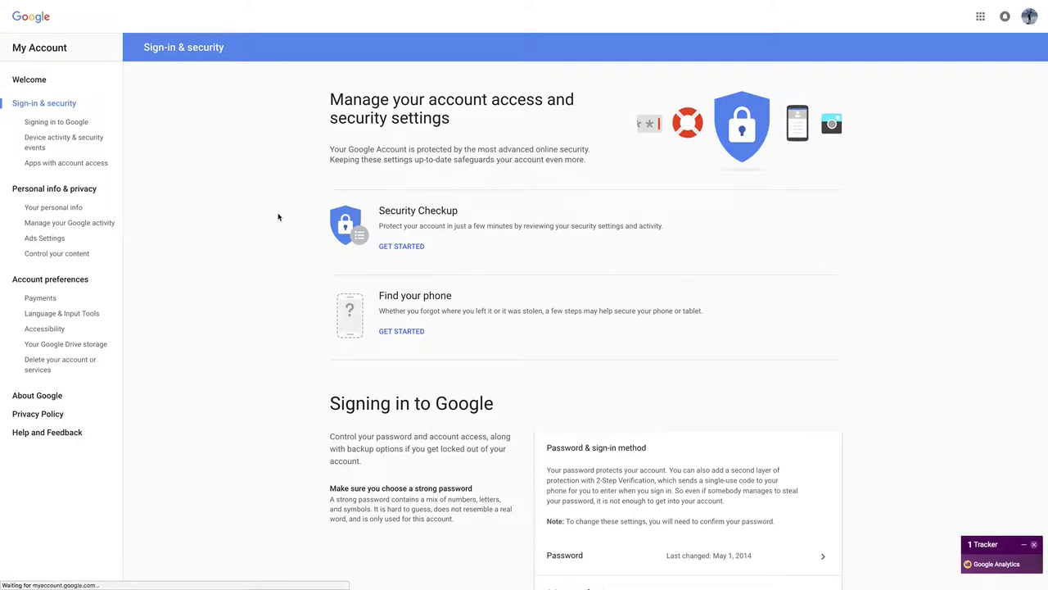
scroll(282, 217, down, 3)
scroll(278, 217, down, 2)
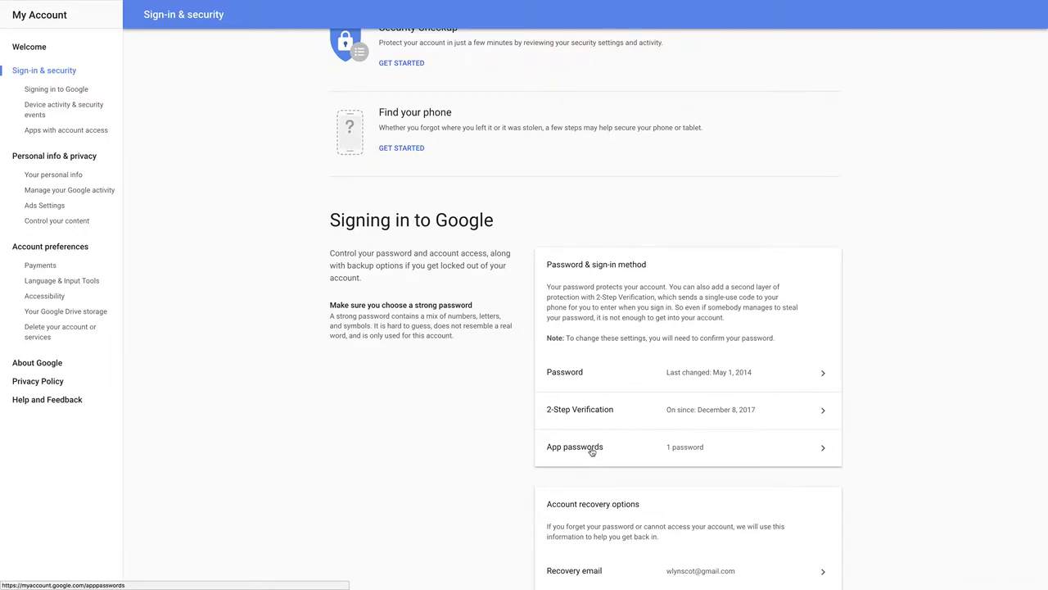
Generate an app password for a custom app named 'god' and select its 16-character code
click(694, 456)
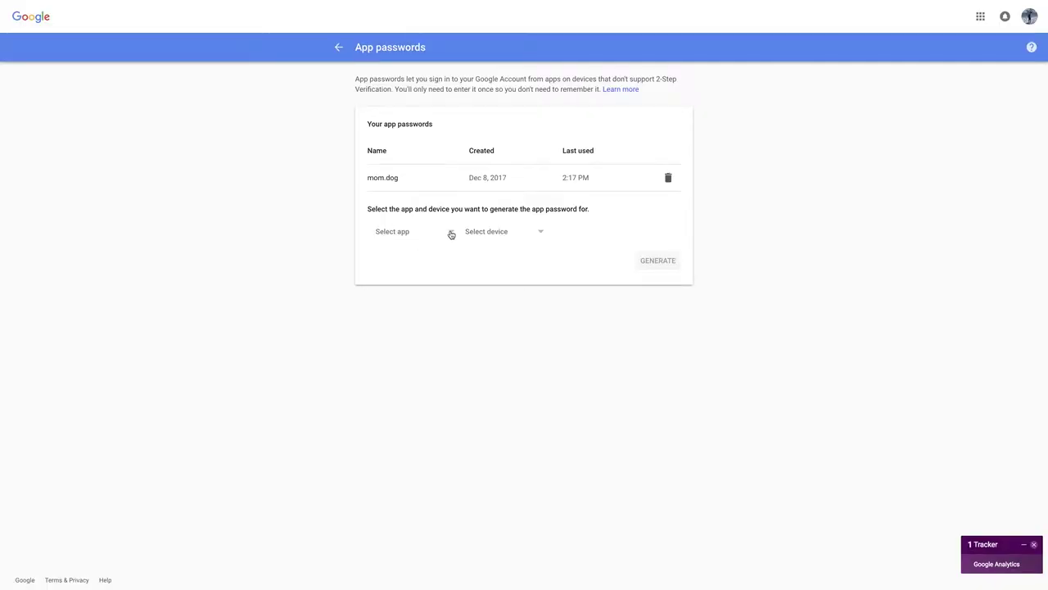
click(450, 232)
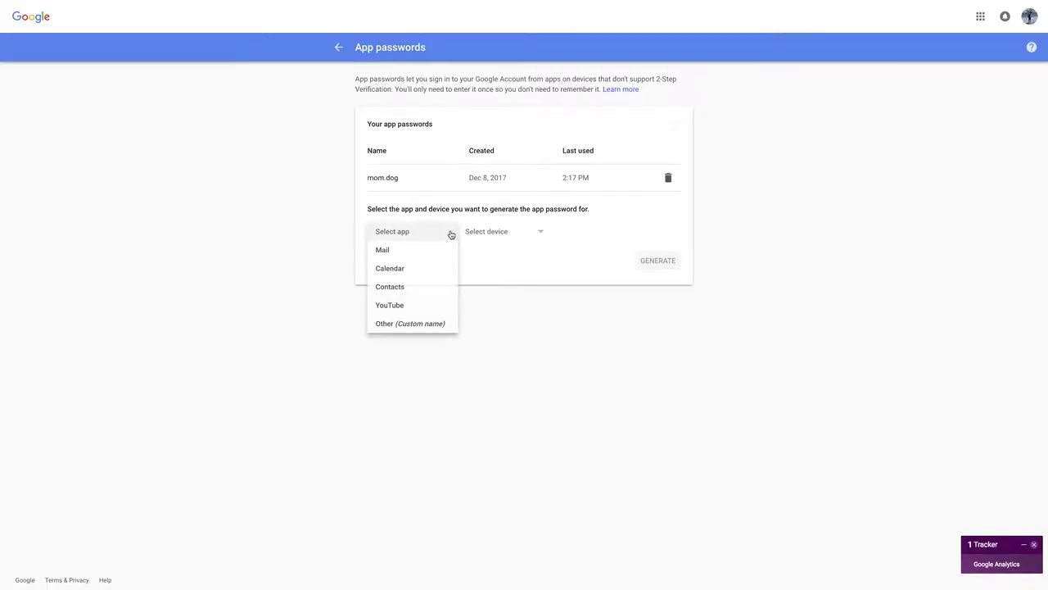
click(423, 331)
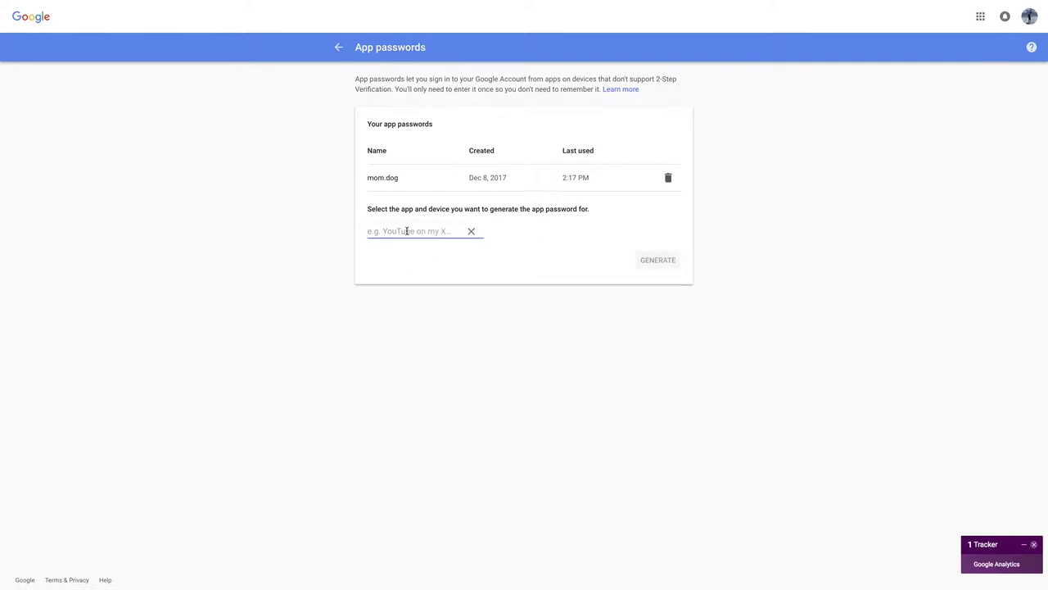
text(god)
key(BackSpace)
key(BackSpace)
key(BackSpace)
text(bill)
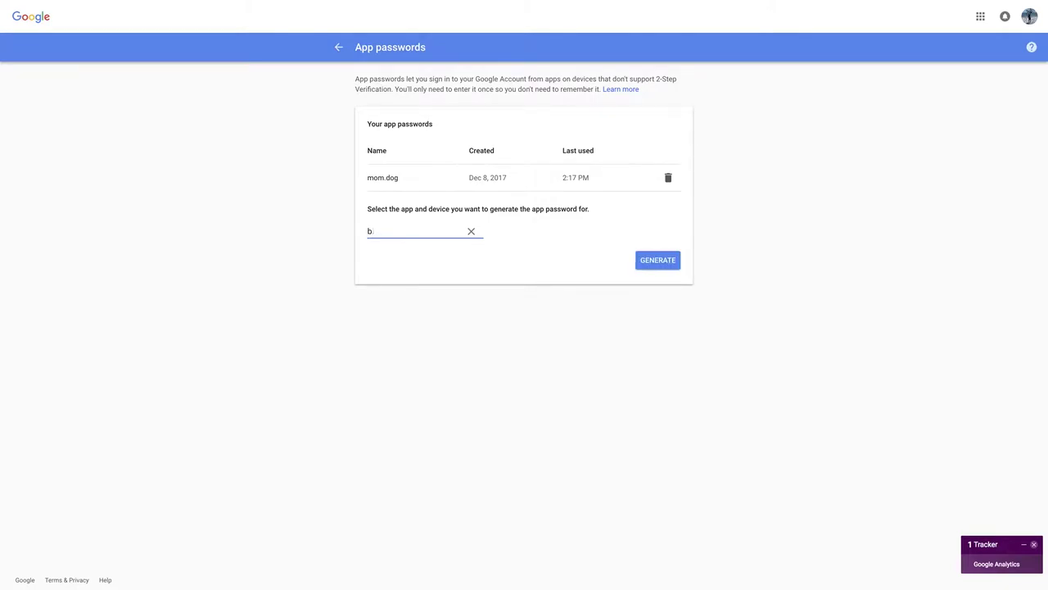
key(BackSpace)
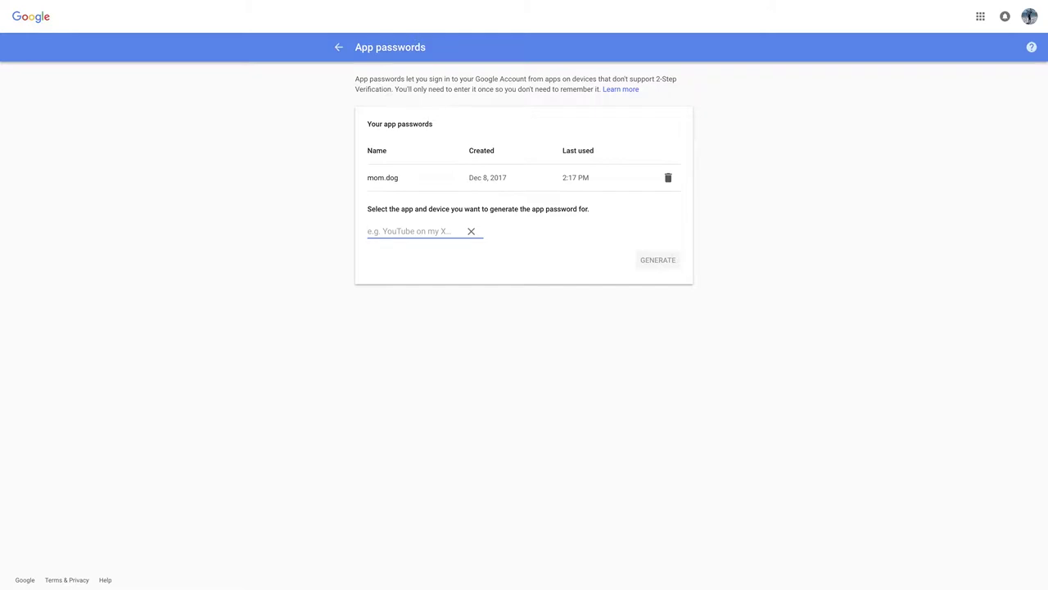
text(god)
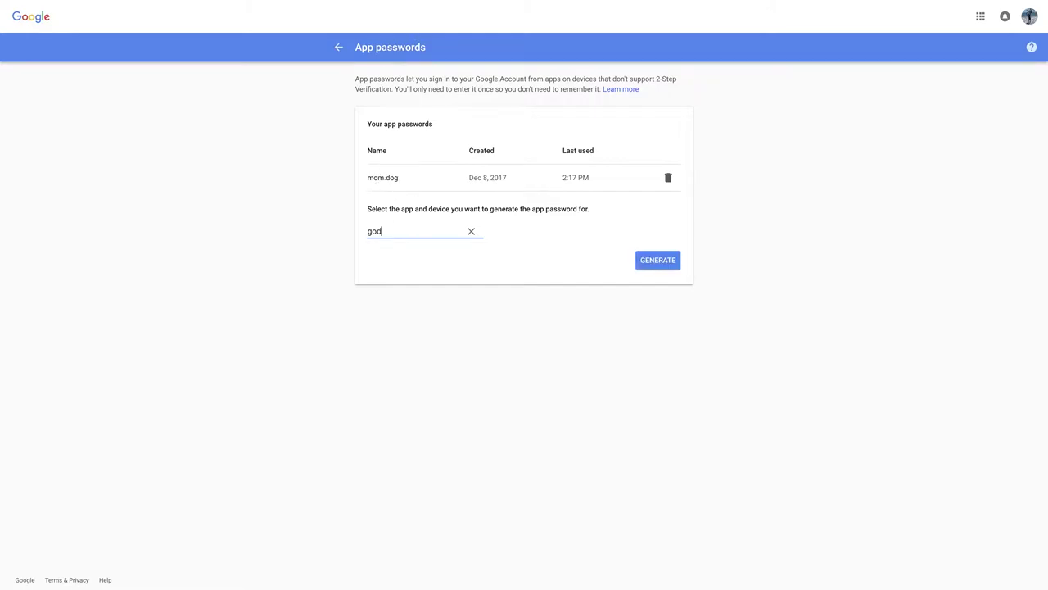
click(654, 260)
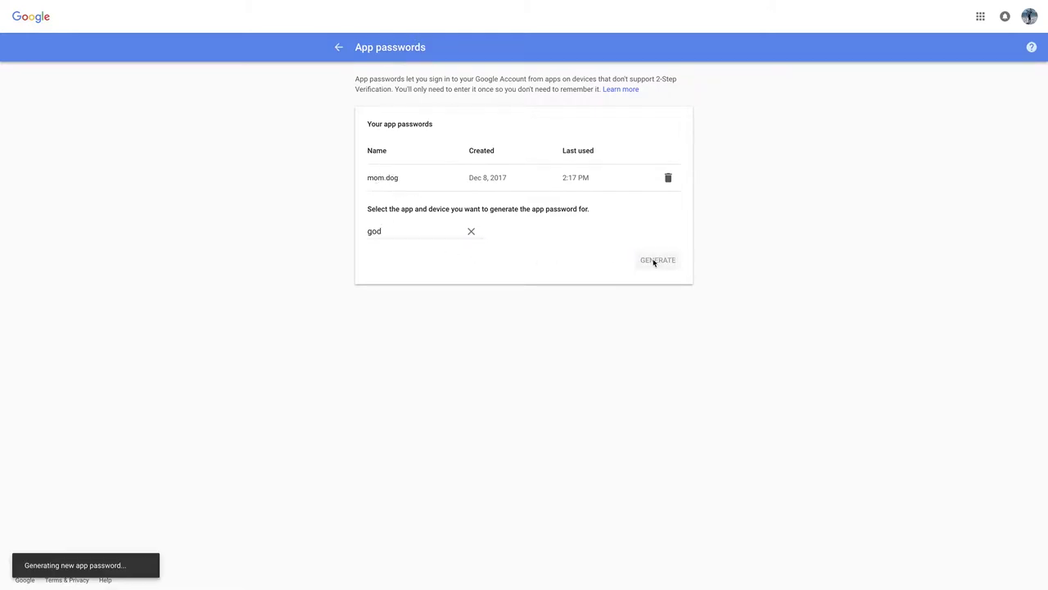
drag(528, 246, 692, 249)
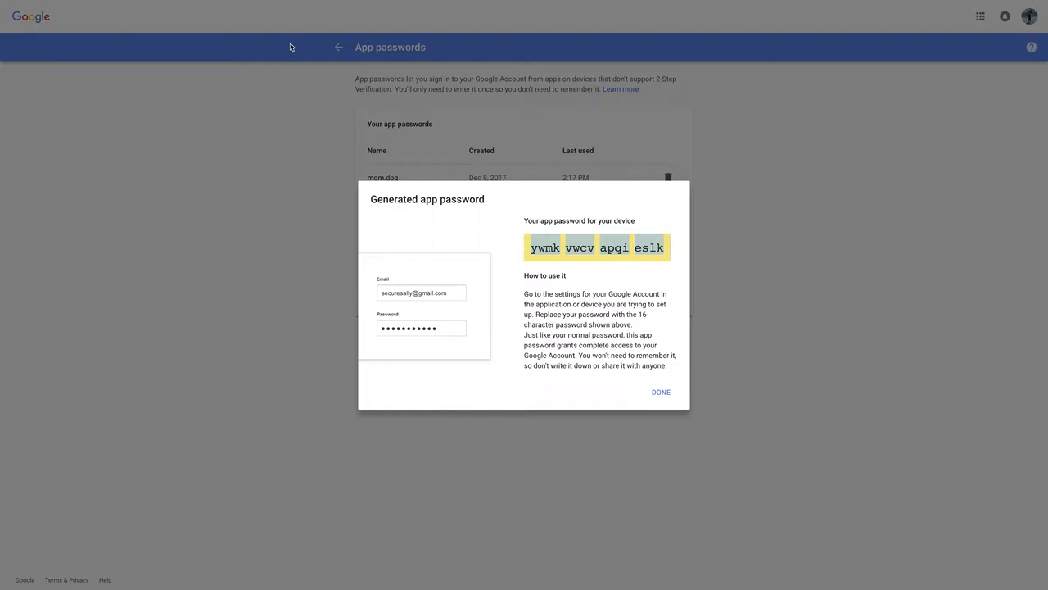
mouse_move(275, 29)
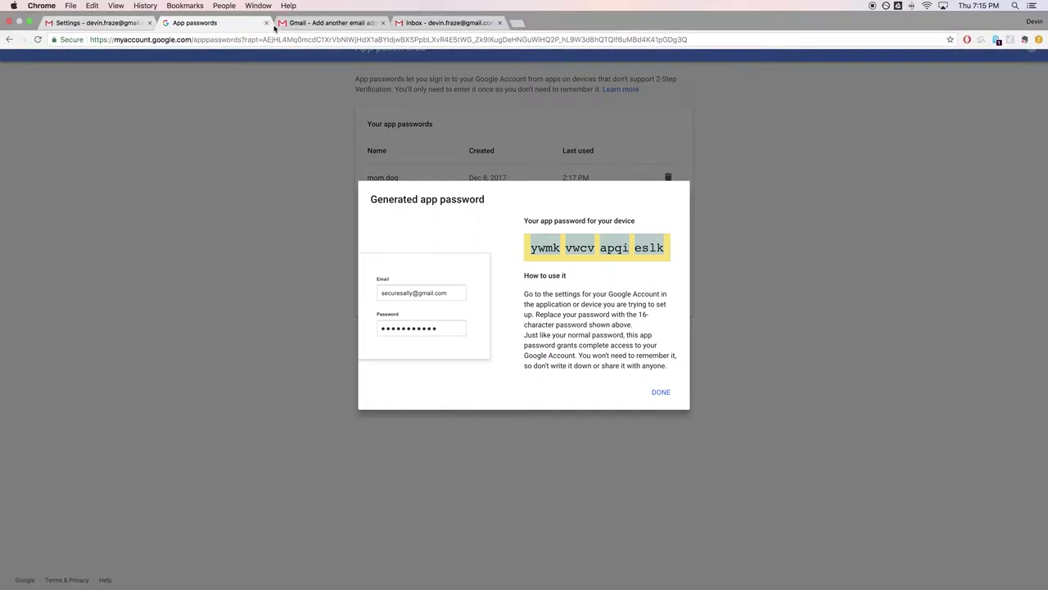
Paste the app password into the SMTP form, add the account, and dismiss Chrome's save prompt
click(297, 23)
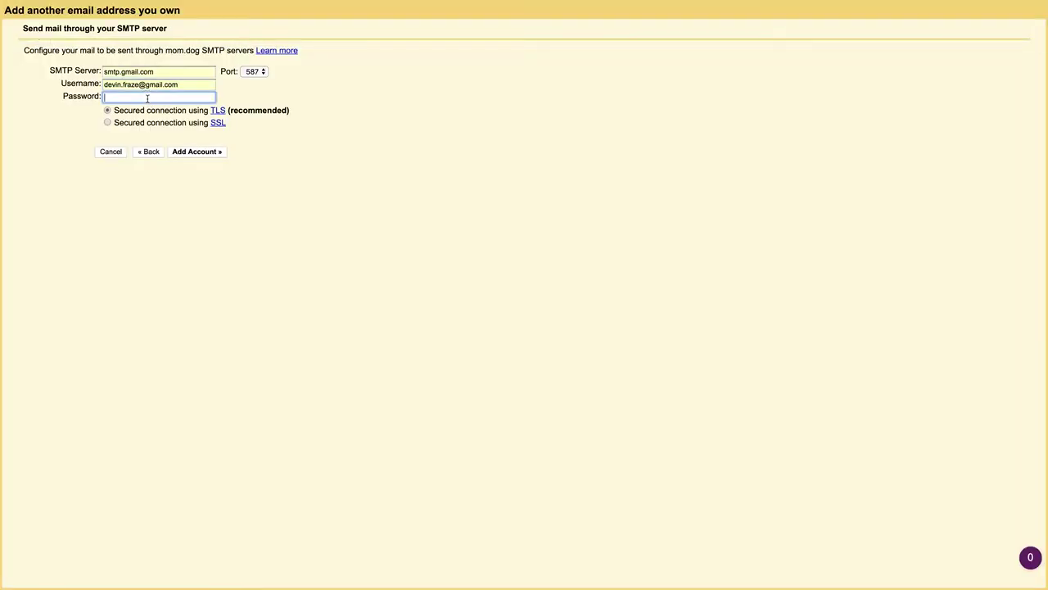
key(super+v)
click(197, 152)
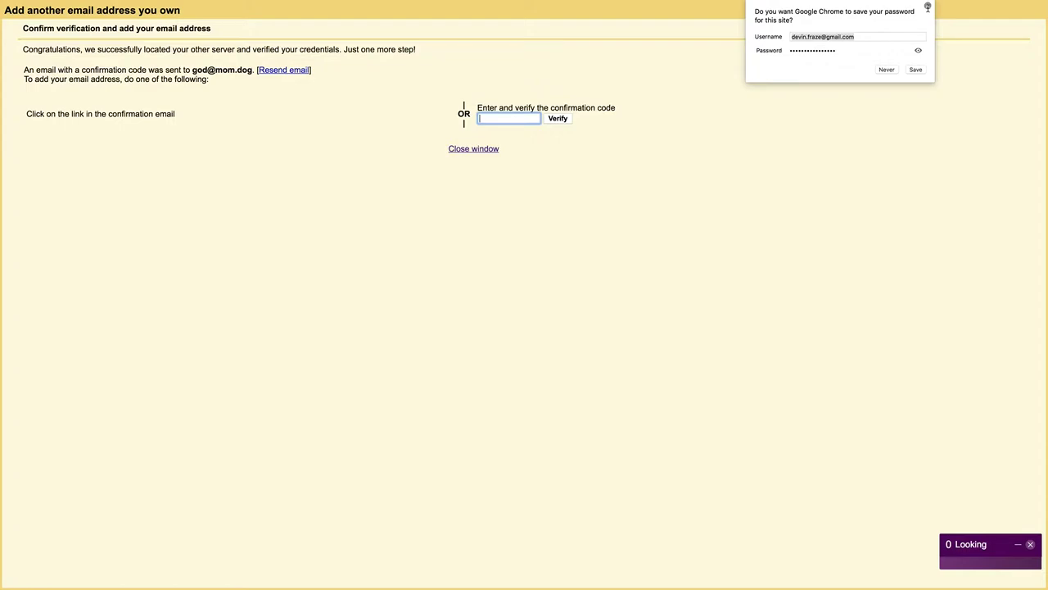
click(928, 7)
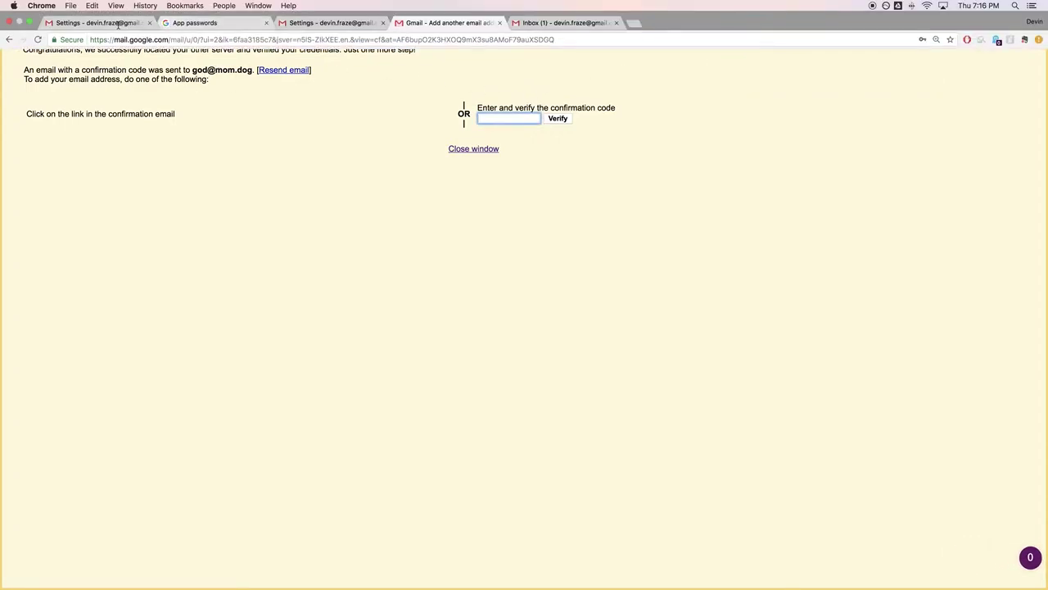
click(115, 24)
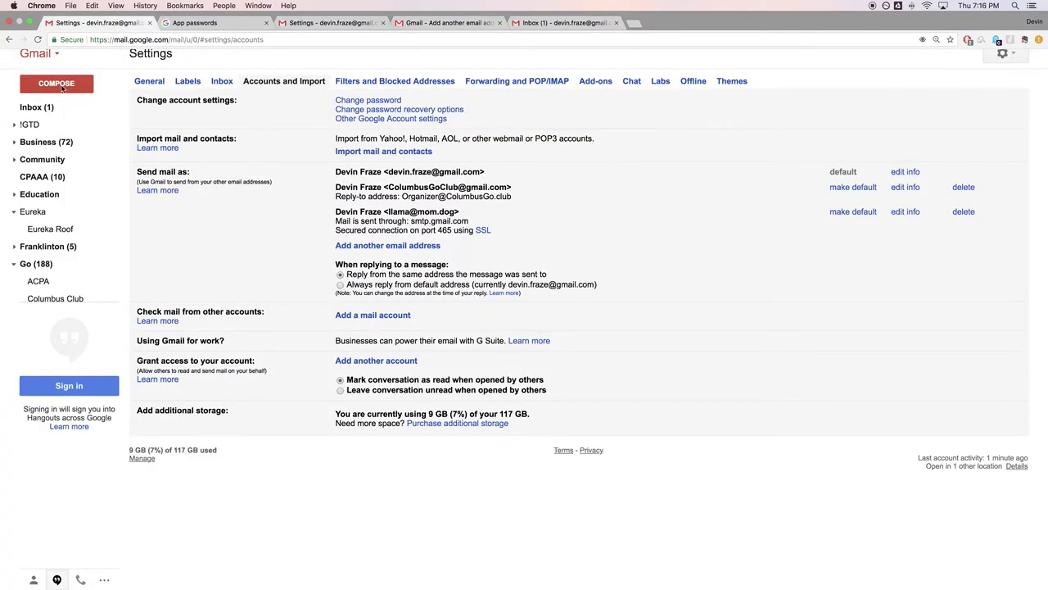
Open the Gmail Team confirmation email from the inbox's Updates category
click(47, 109)
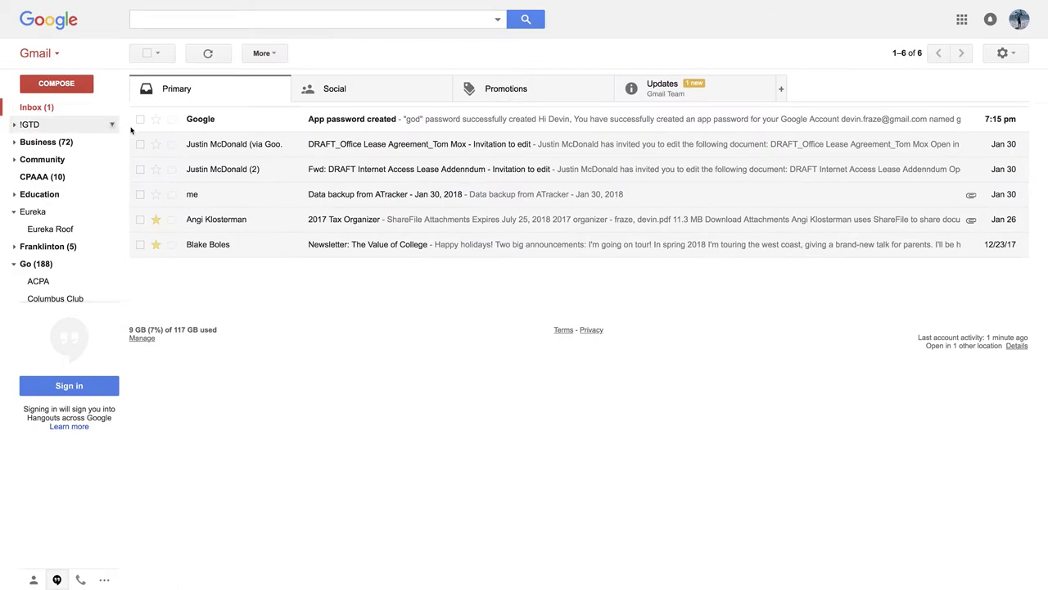
click(652, 92)
click(206, 120)
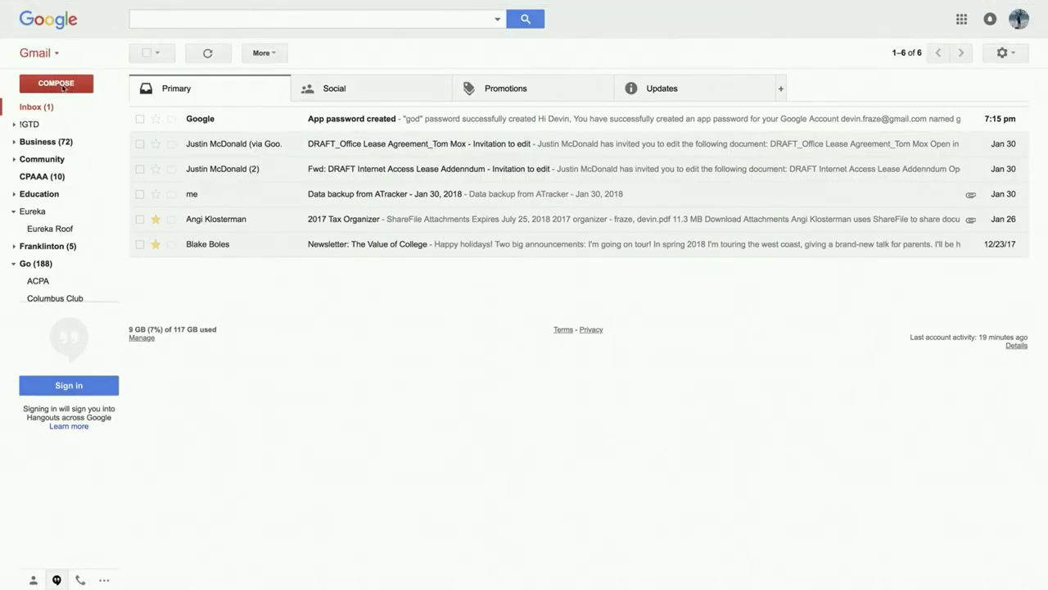
click(62, 85)
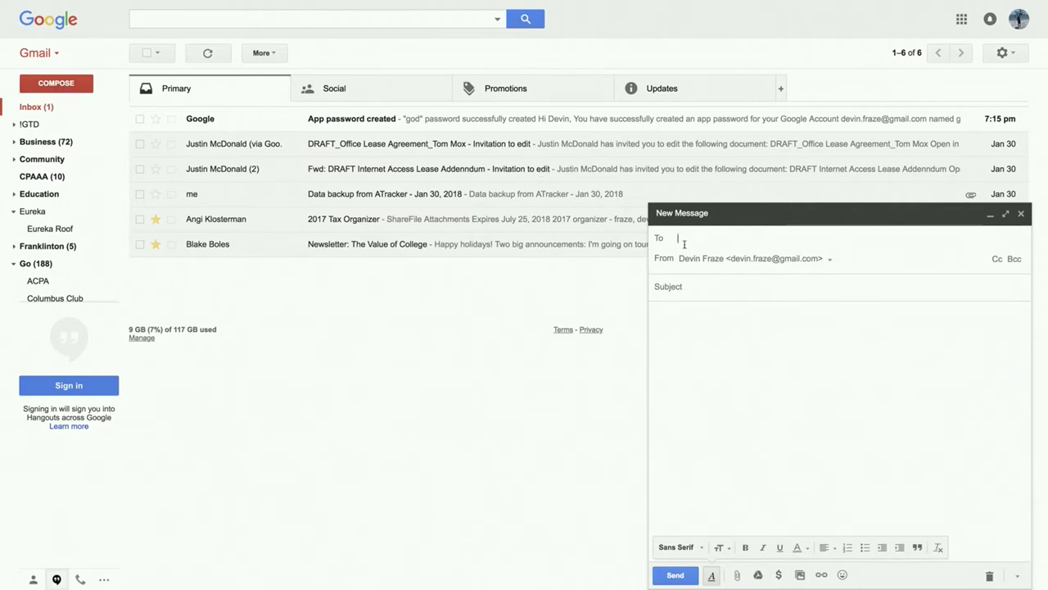
click(830, 259)
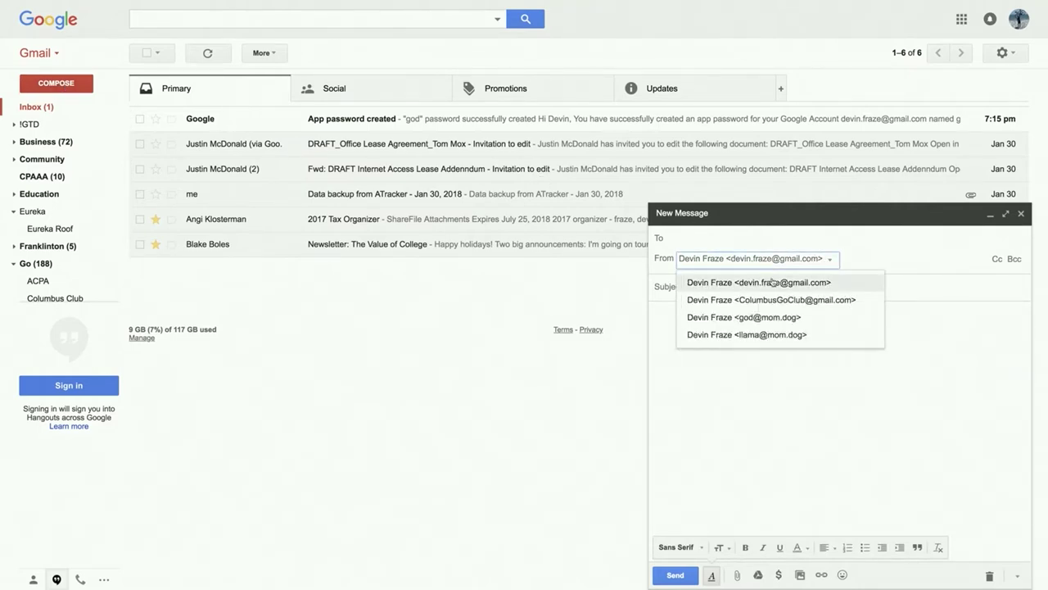
click(774, 317)
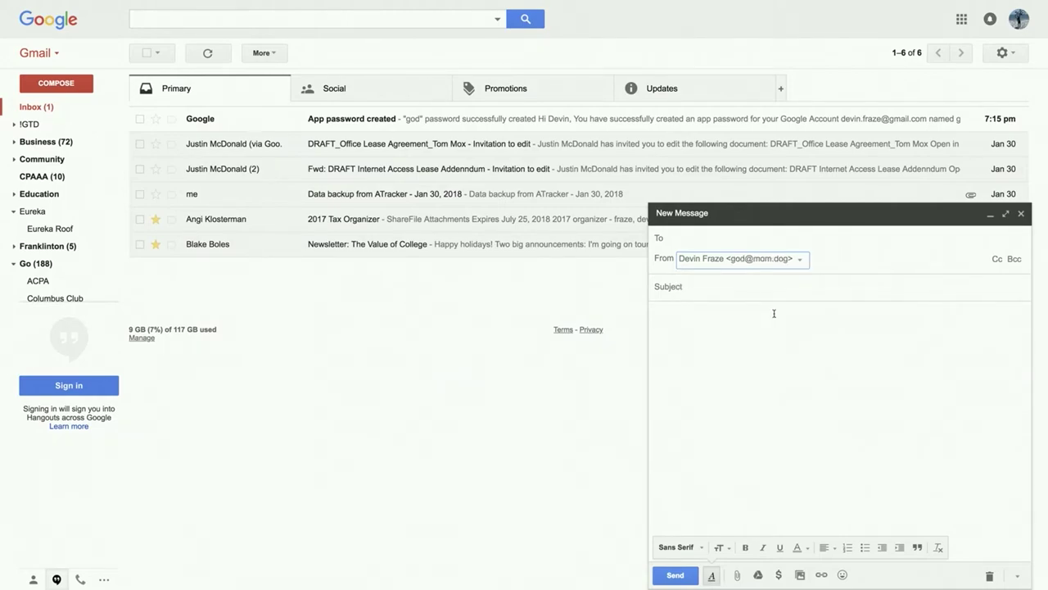